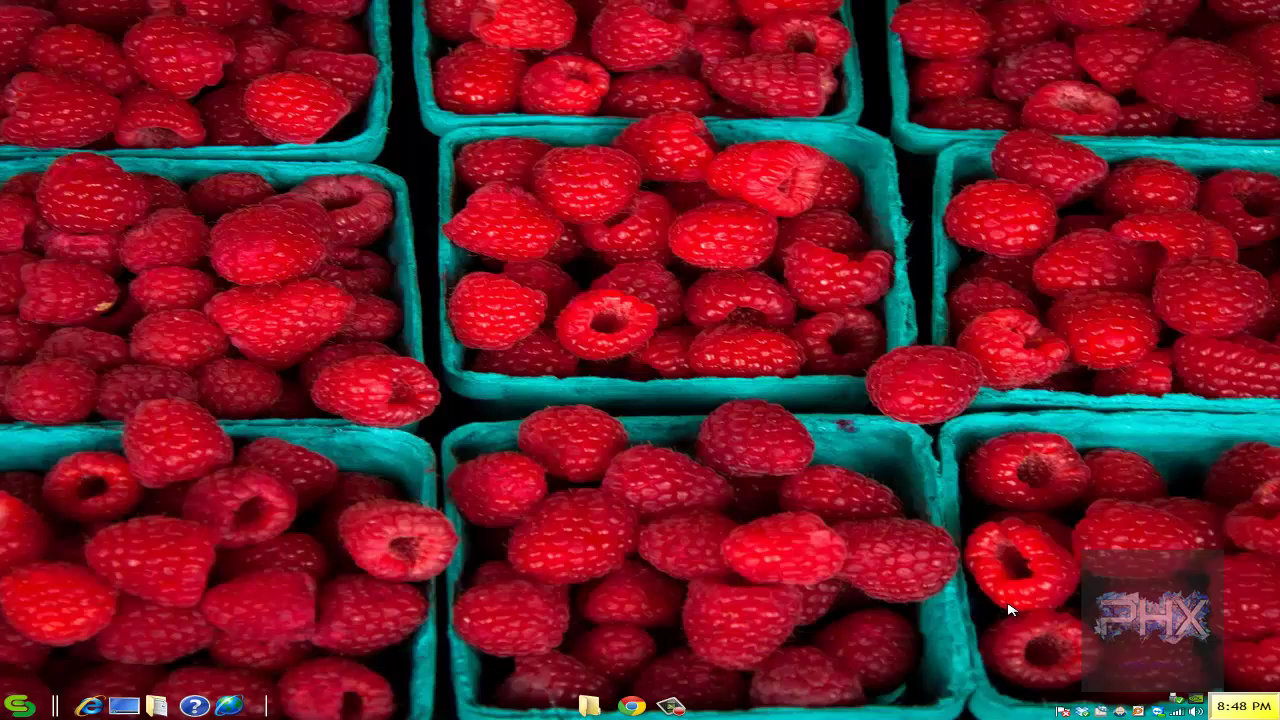
Step: Review the Raspbmc About, Raspberry Pi Downloads and Win32 Disk Imager pages in Chrome, and minimize the browser
left_click(632, 706)
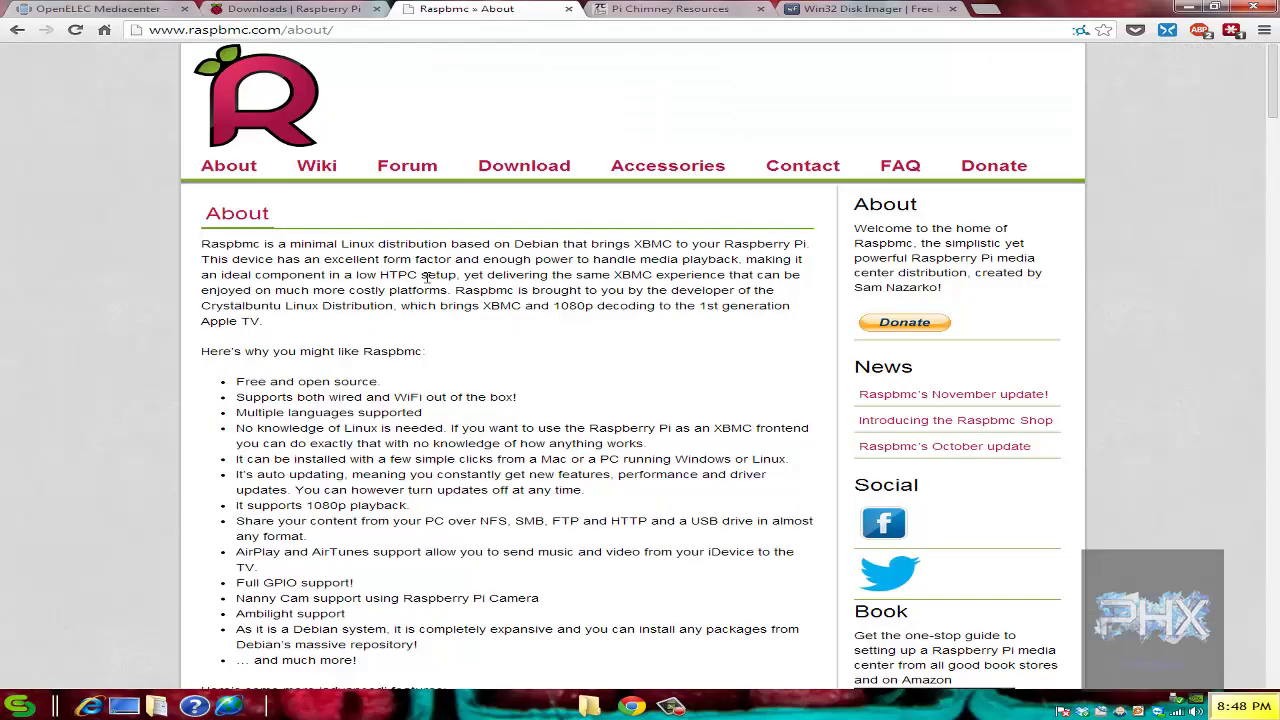
left_click(478, 9)
left_click(328, 9)
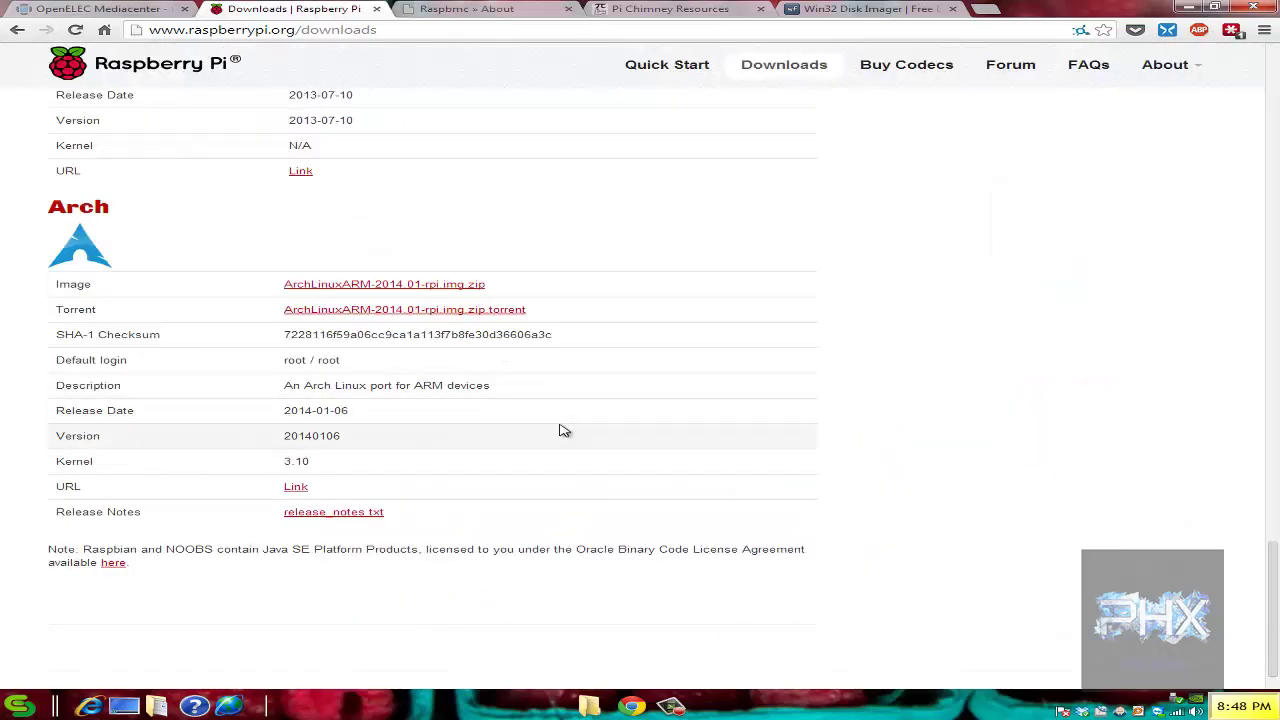
scroll(457, 423, "up", 15)
scroll(465, 401, "up", 10)
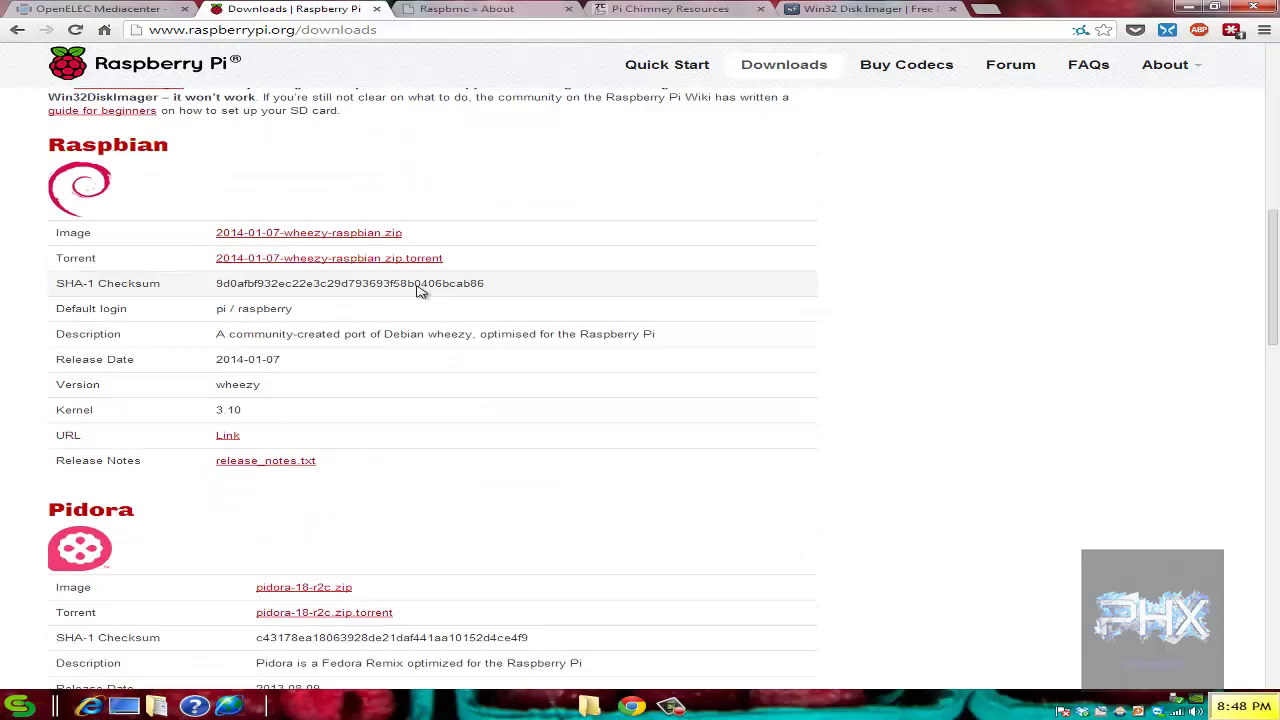
scroll(495, 306, "up", 4)
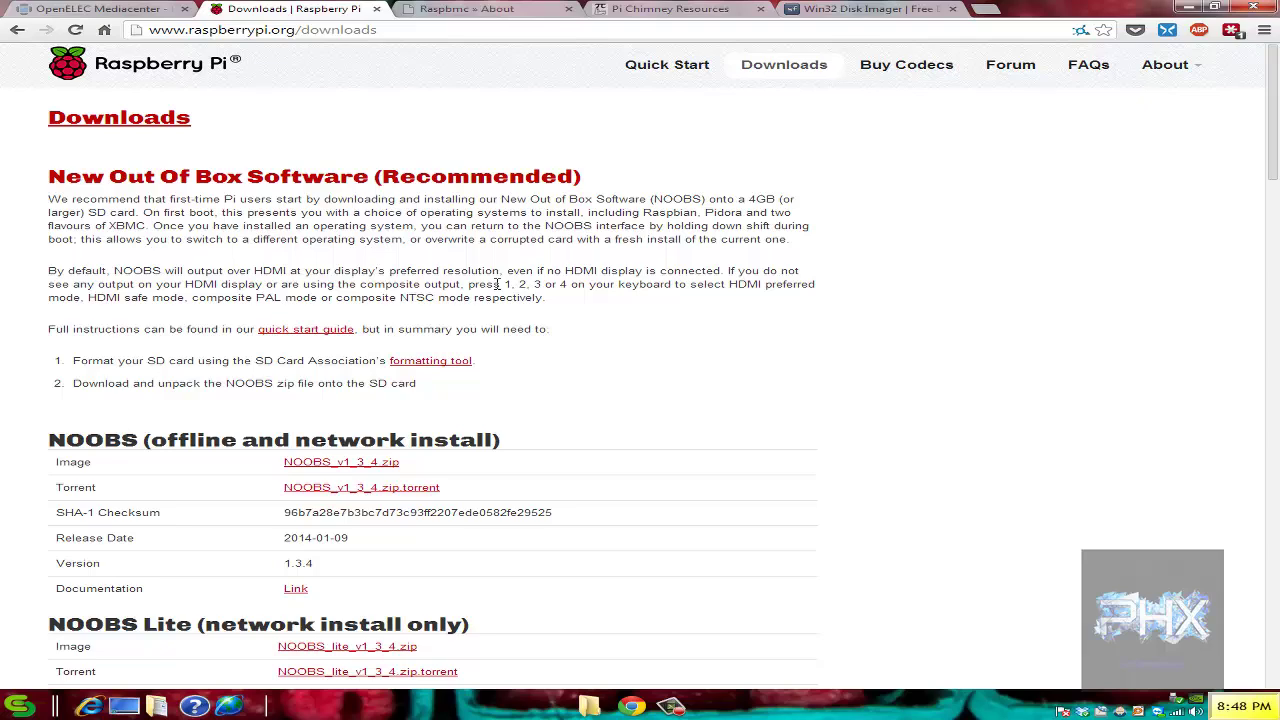
left_click(865, 10)
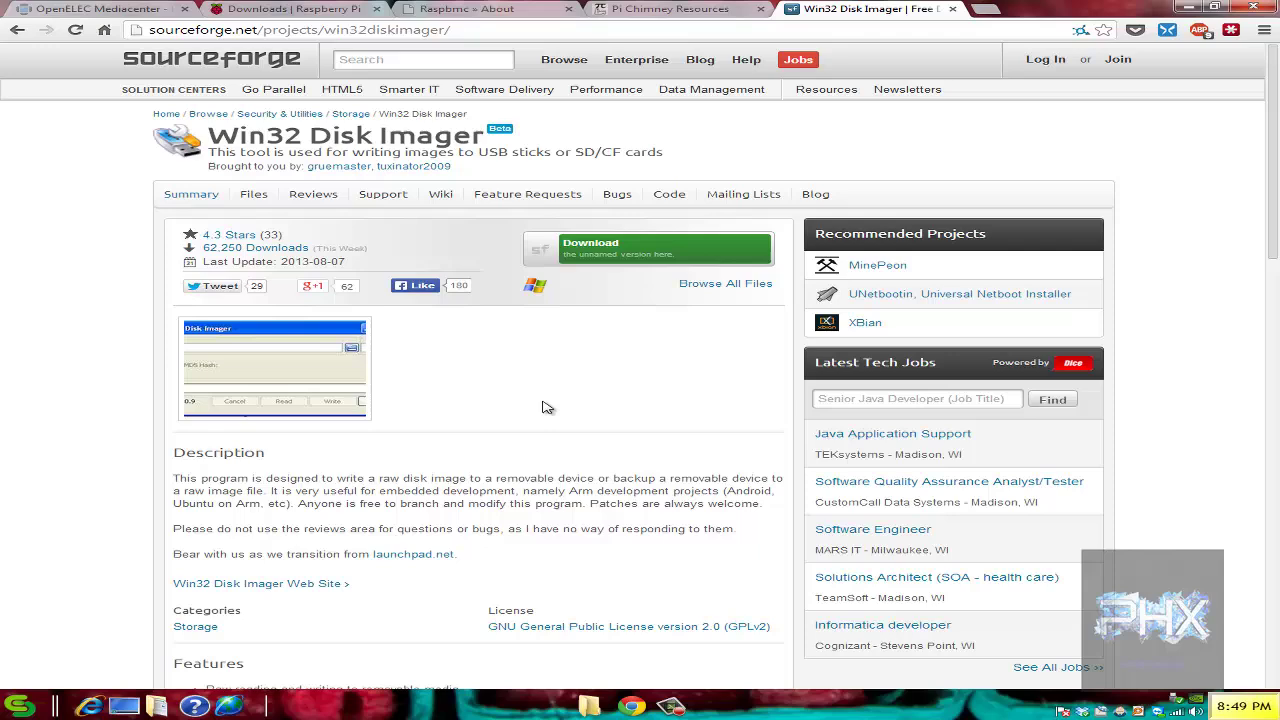
left_click(1188, 7)
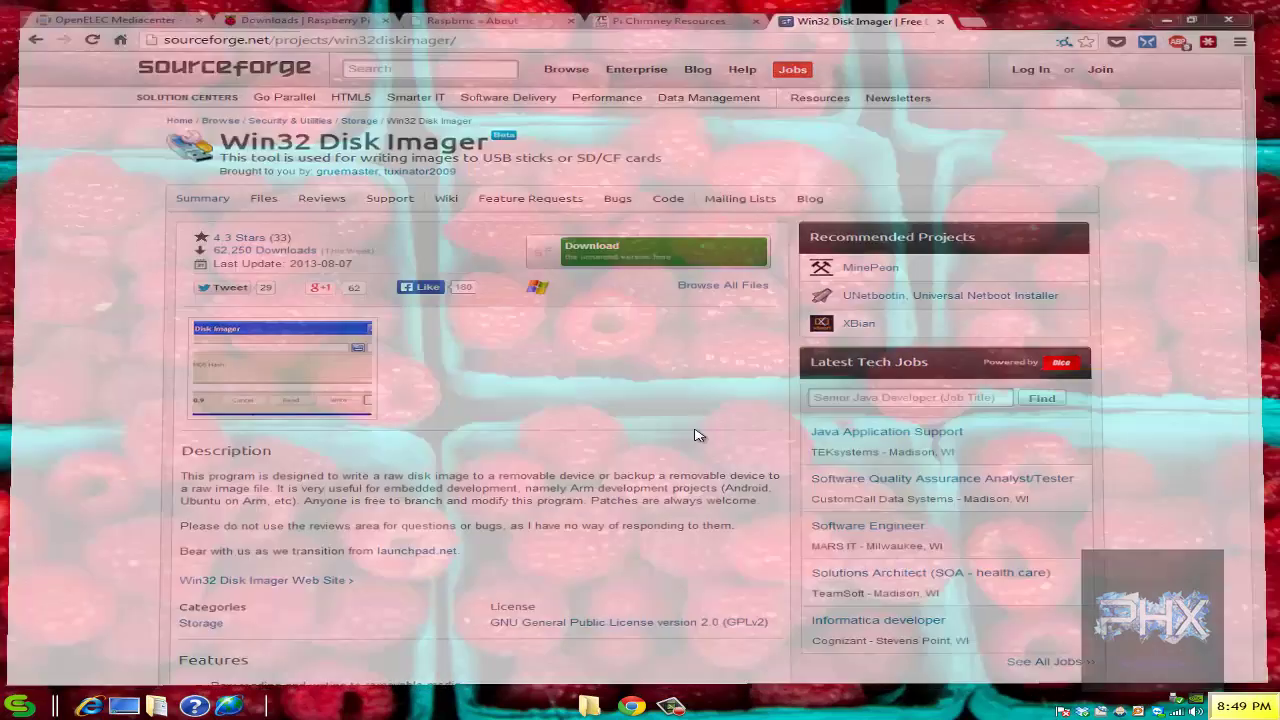
Step: Locate the OpenELEC-RPi.arm-3.2.4.img.zip and win32diskimager-v0.8-binary.zip archives in the temp folder in Windows Explorer
left_click(590, 706)
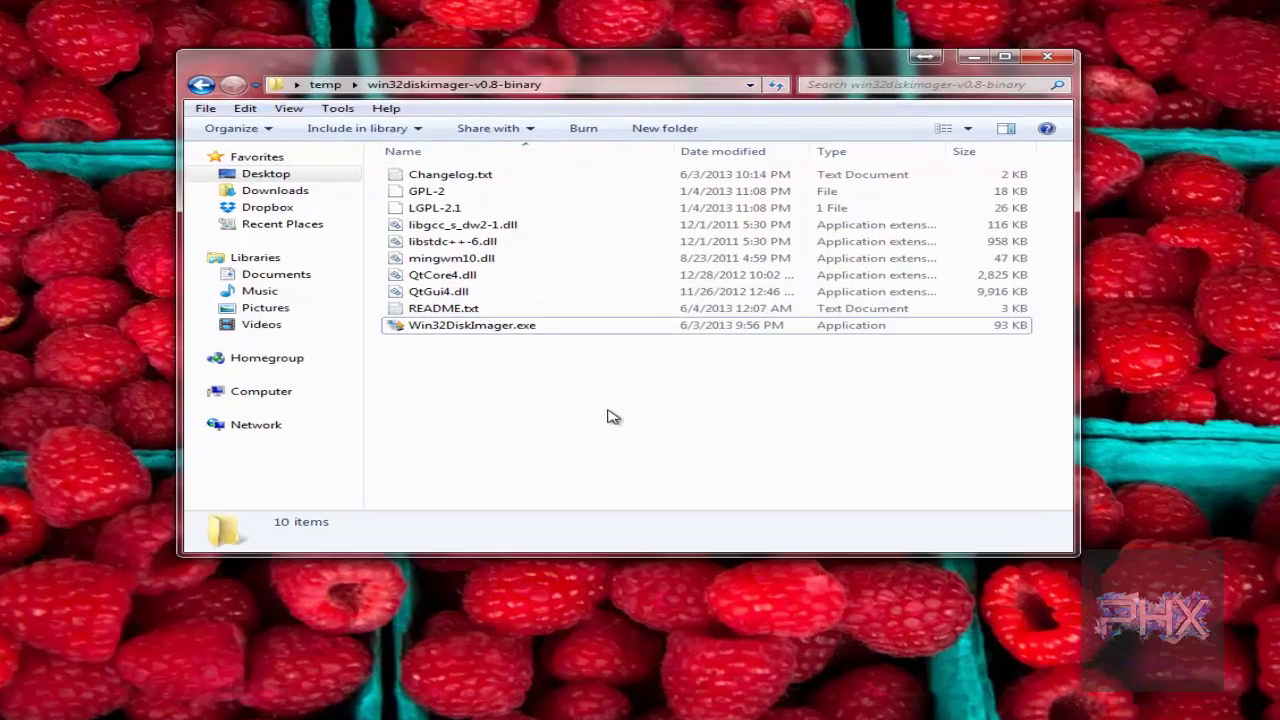
key("BackSpace")
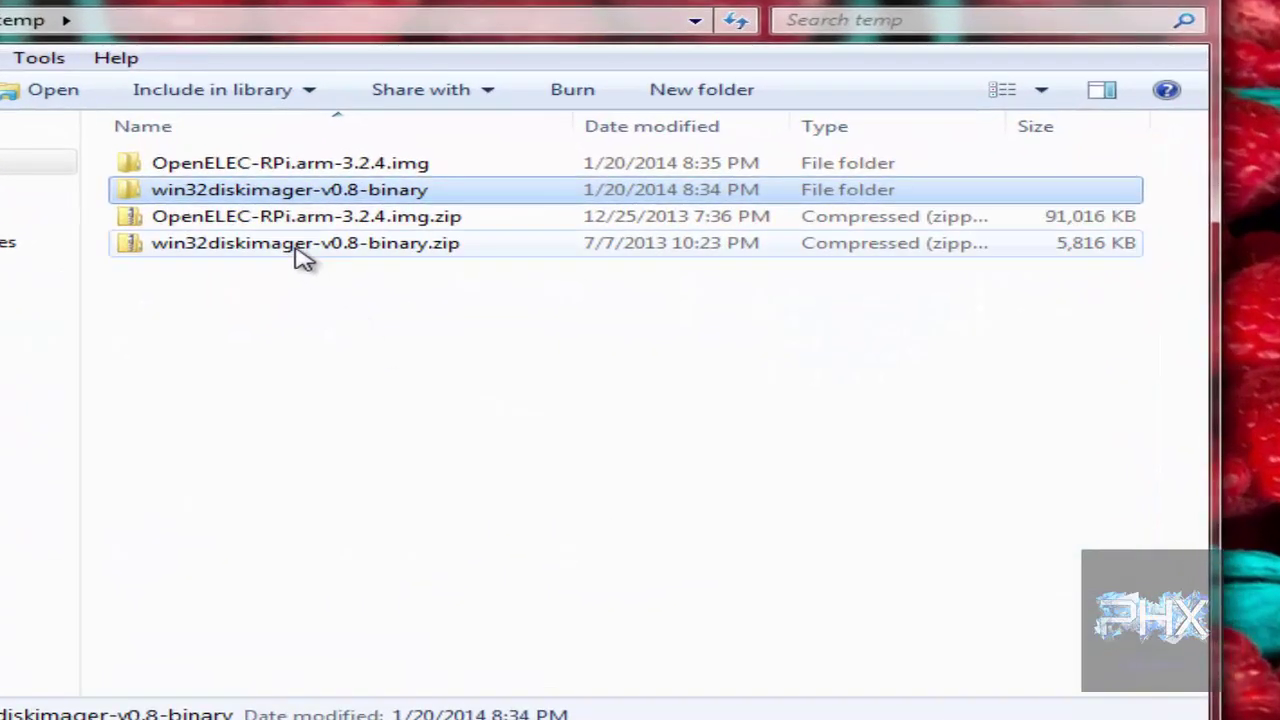
left_click(297, 251)
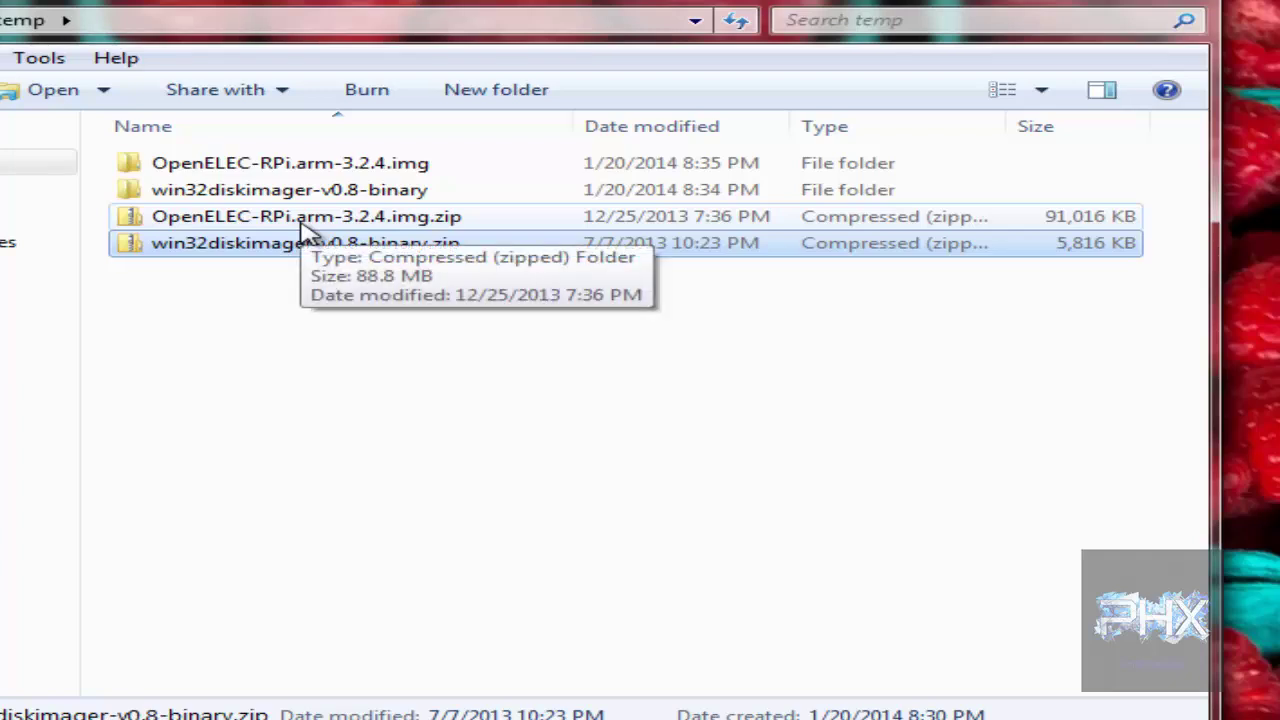
left_click(304, 228)
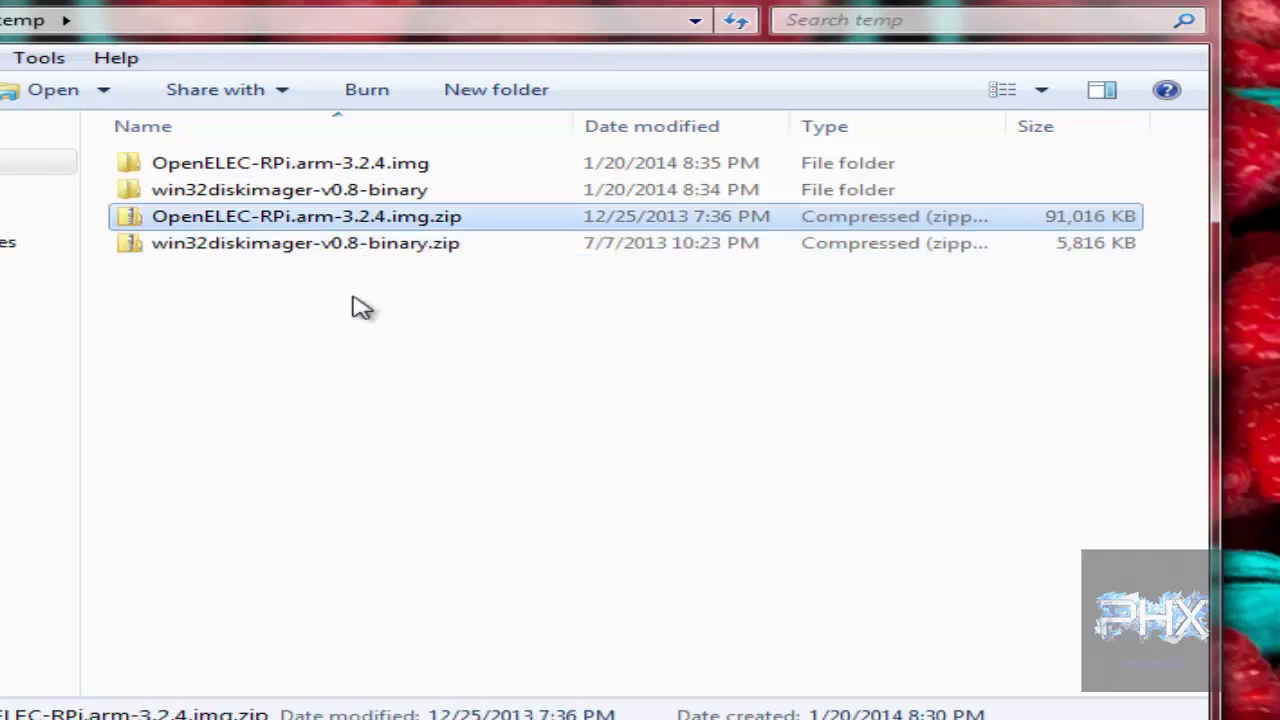
Step: Launch Win32DiskImager.exe from the extracted win32diskimager-v0.8-binary folder and set its target device to H:\
double_click(318, 200)
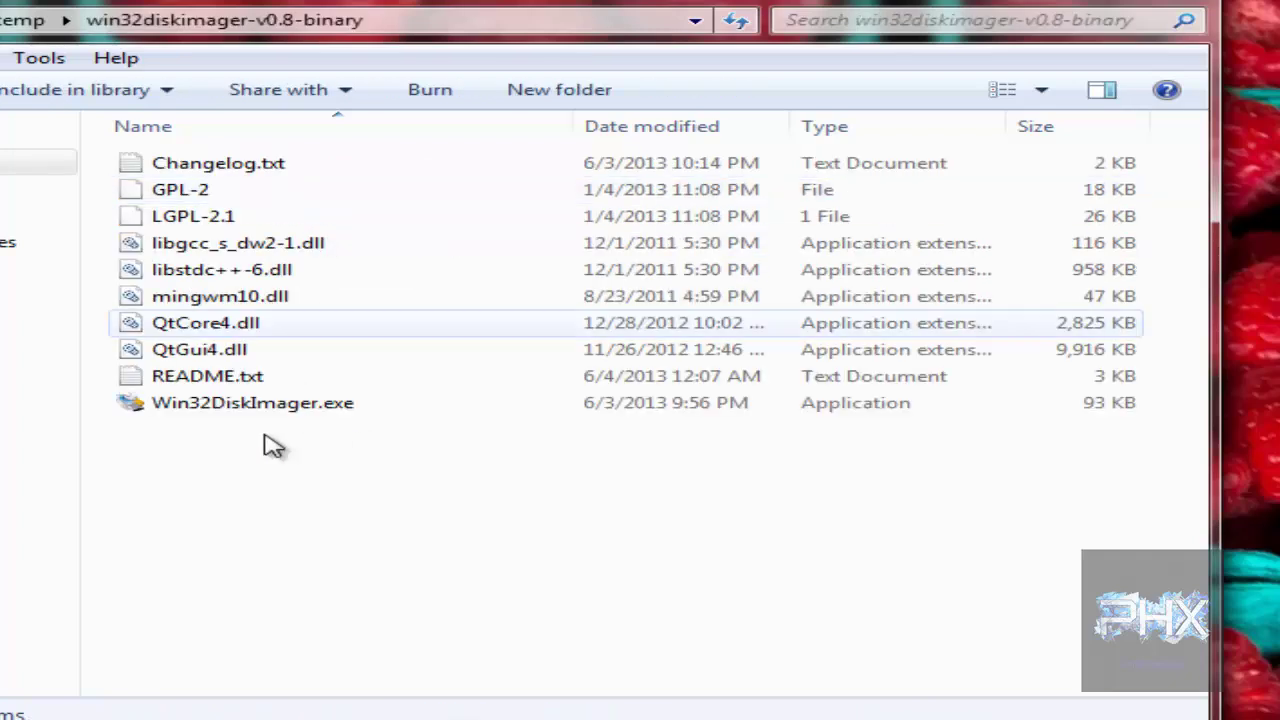
double_click(253, 402)
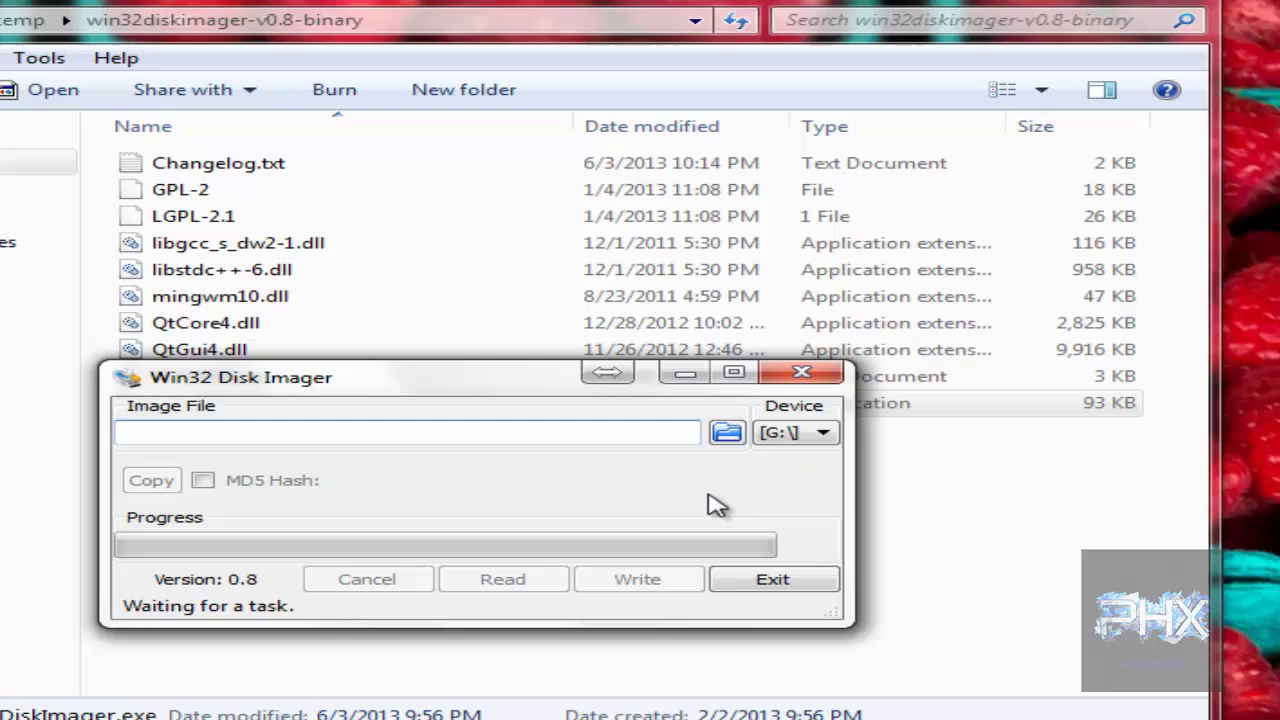
left_click(824, 434)
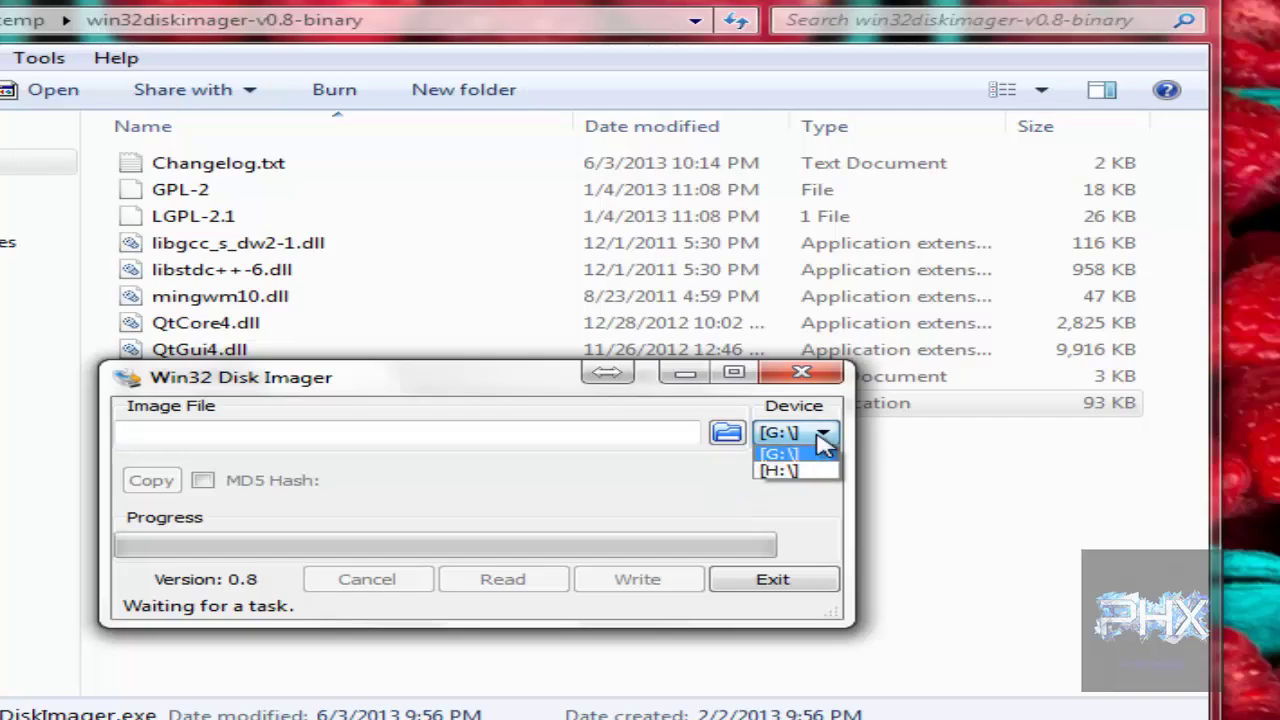
left_click(810, 471)
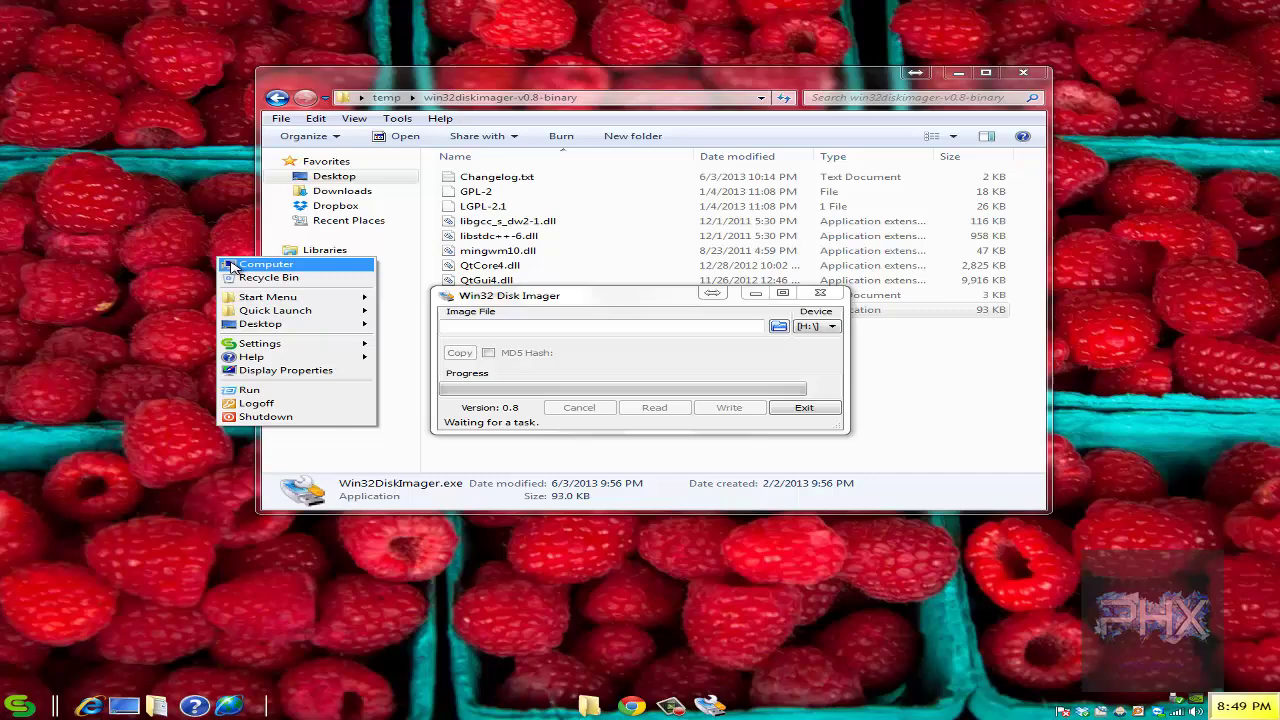
Step: Check the removable drive's letter in the Computer window and reselect H:\ as the imager's target device
left_click(250, 264)
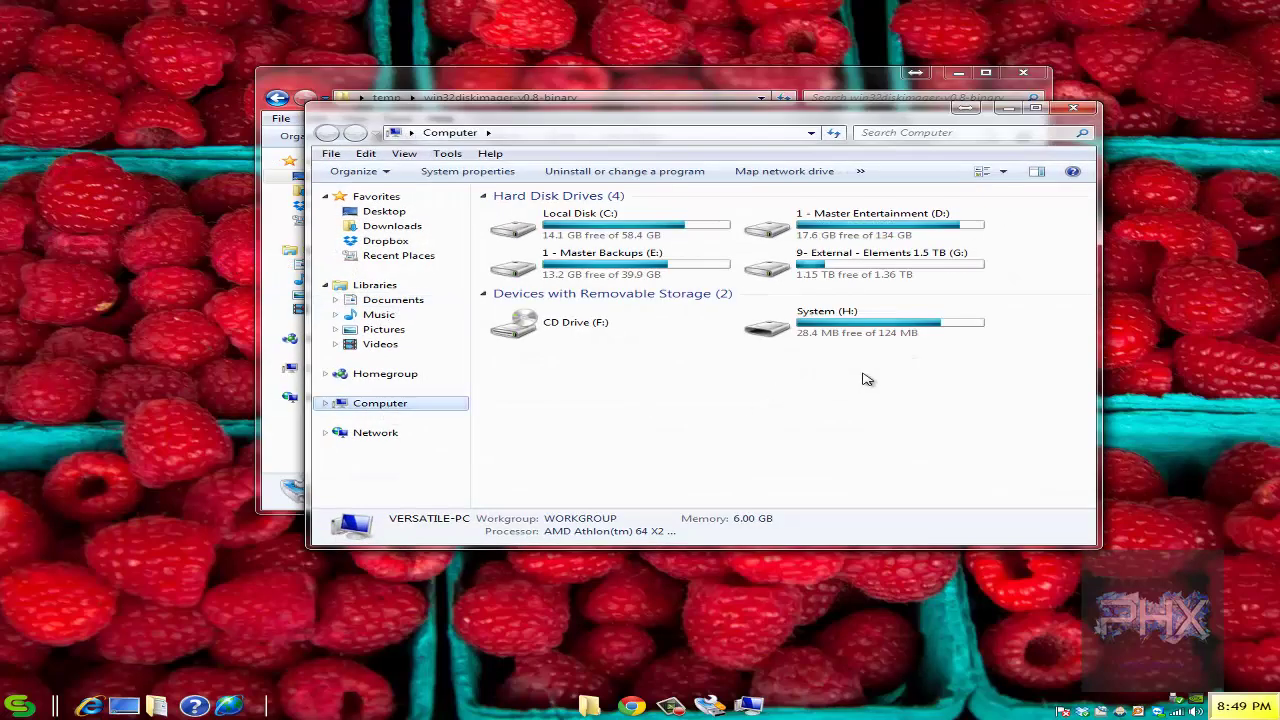
left_click(1073, 107)
left_click(818, 326)
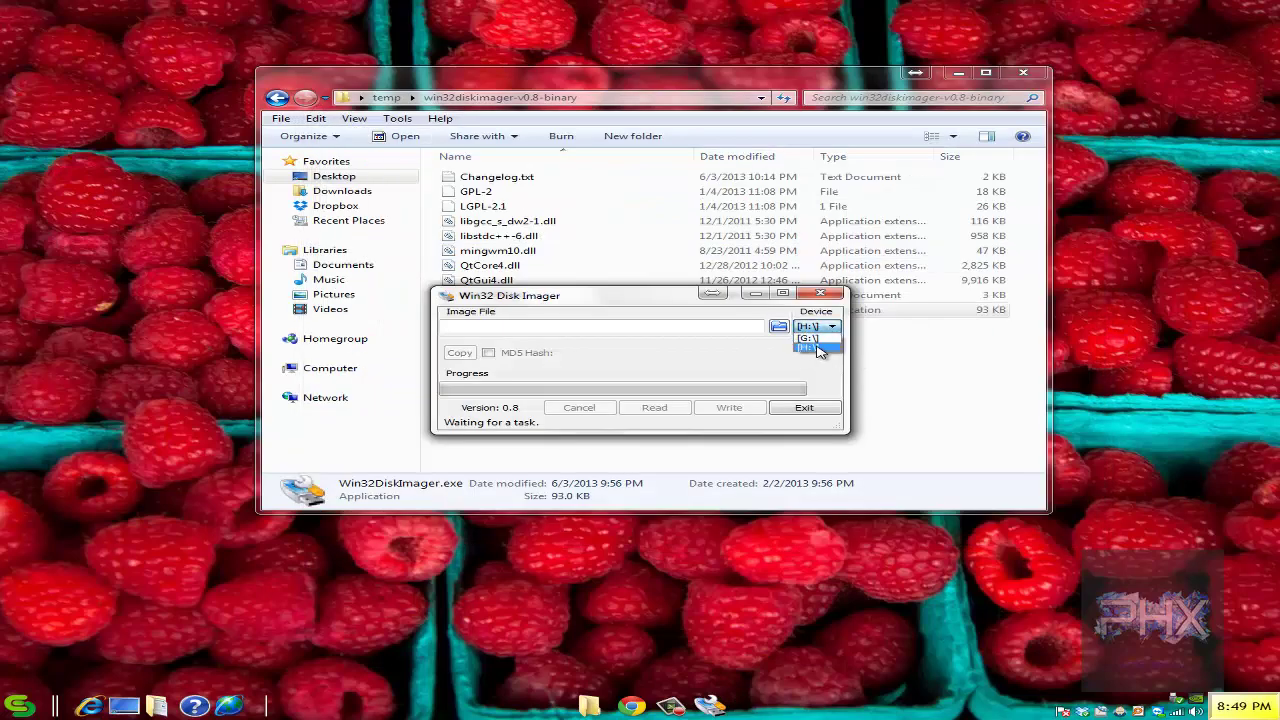
left_click(812, 343)
Step: Load OpenELEC-RPi.arm-3.2.4.img as the image file from its extracted folder inside temp on the Desktop
left_click(778, 327)
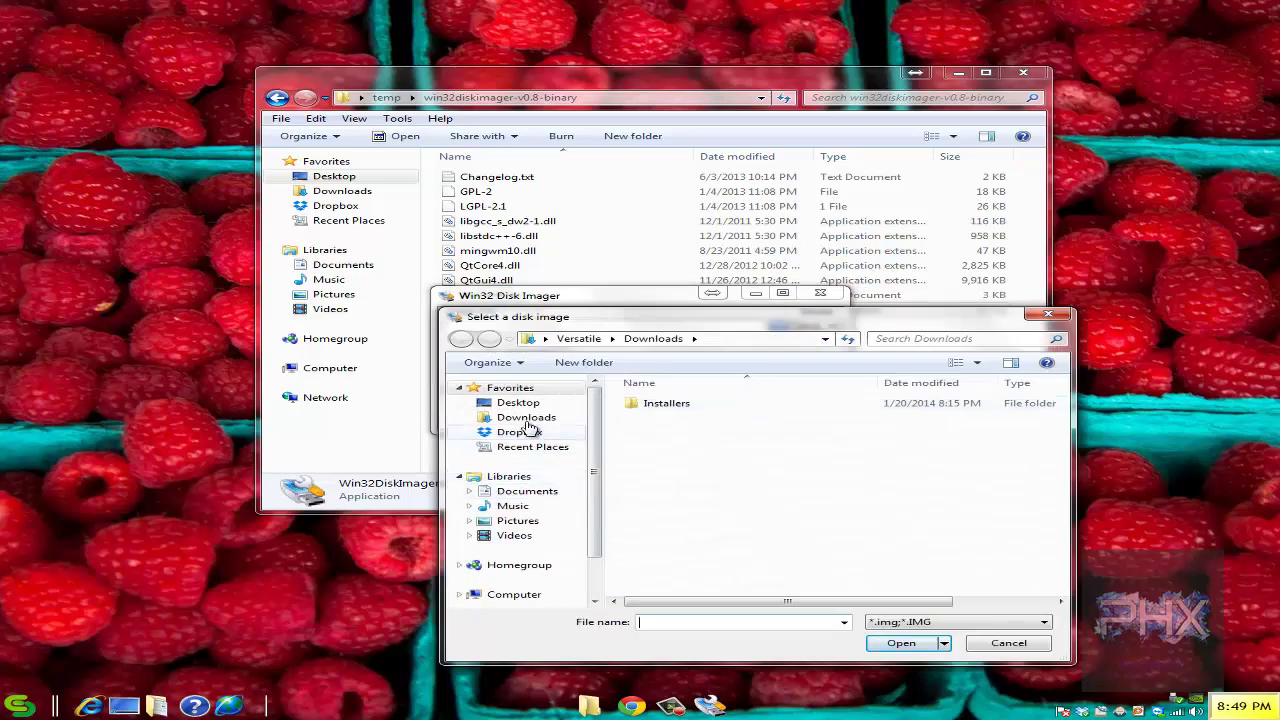
left_click(523, 408)
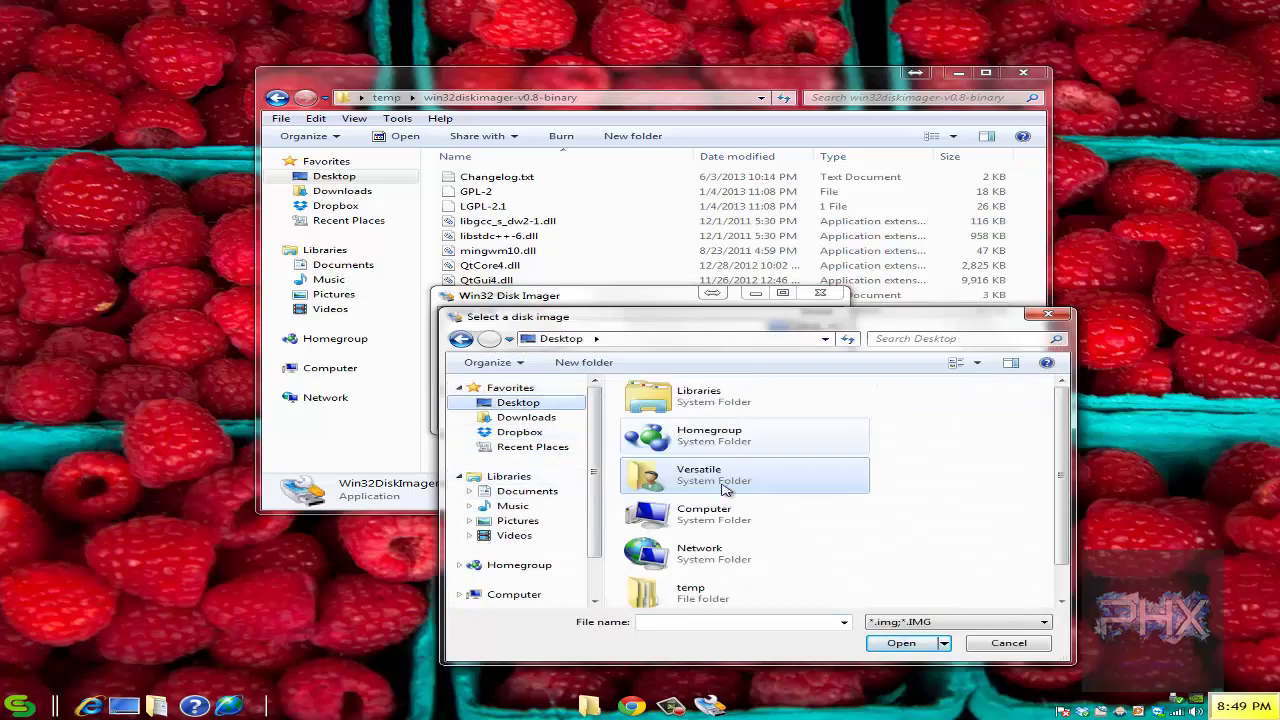
double_click(728, 592)
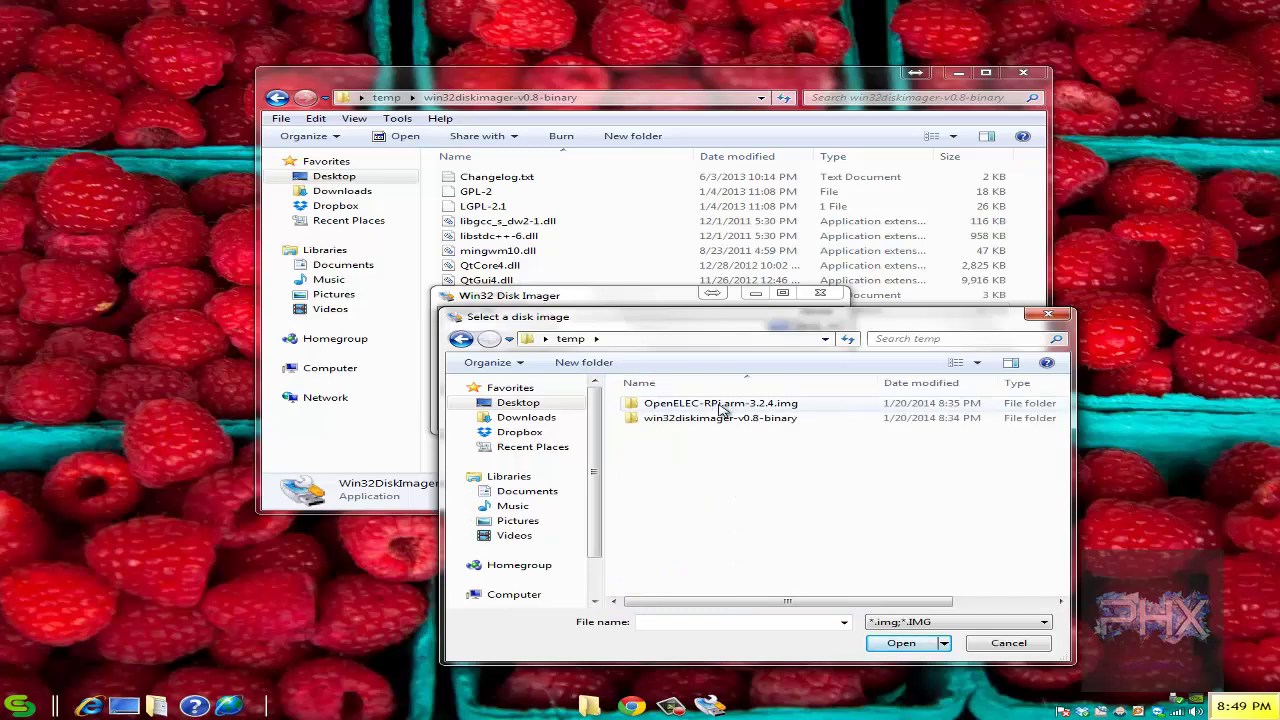
double_click(720, 405)
left_click(708, 406)
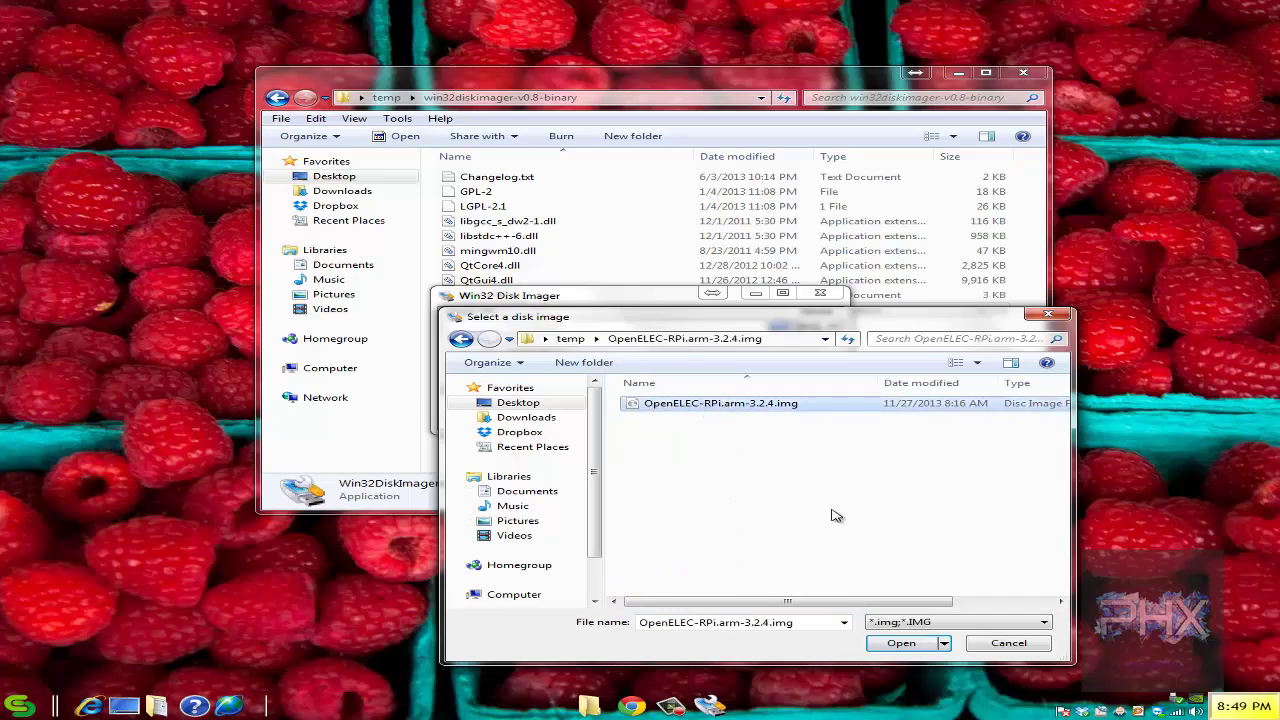
left_click(907, 643)
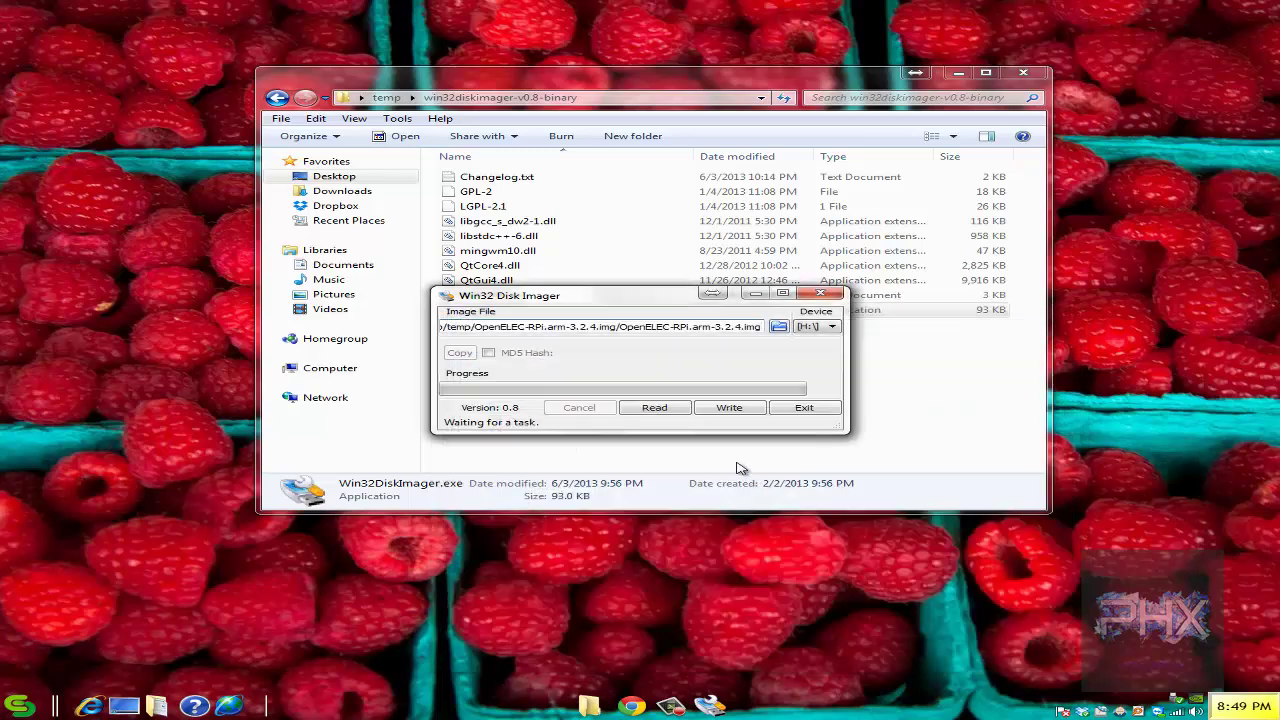
Step: Write the image to H:\, accepting the overwrite, and close the Explorer window behind the imager
left_click(733, 408)
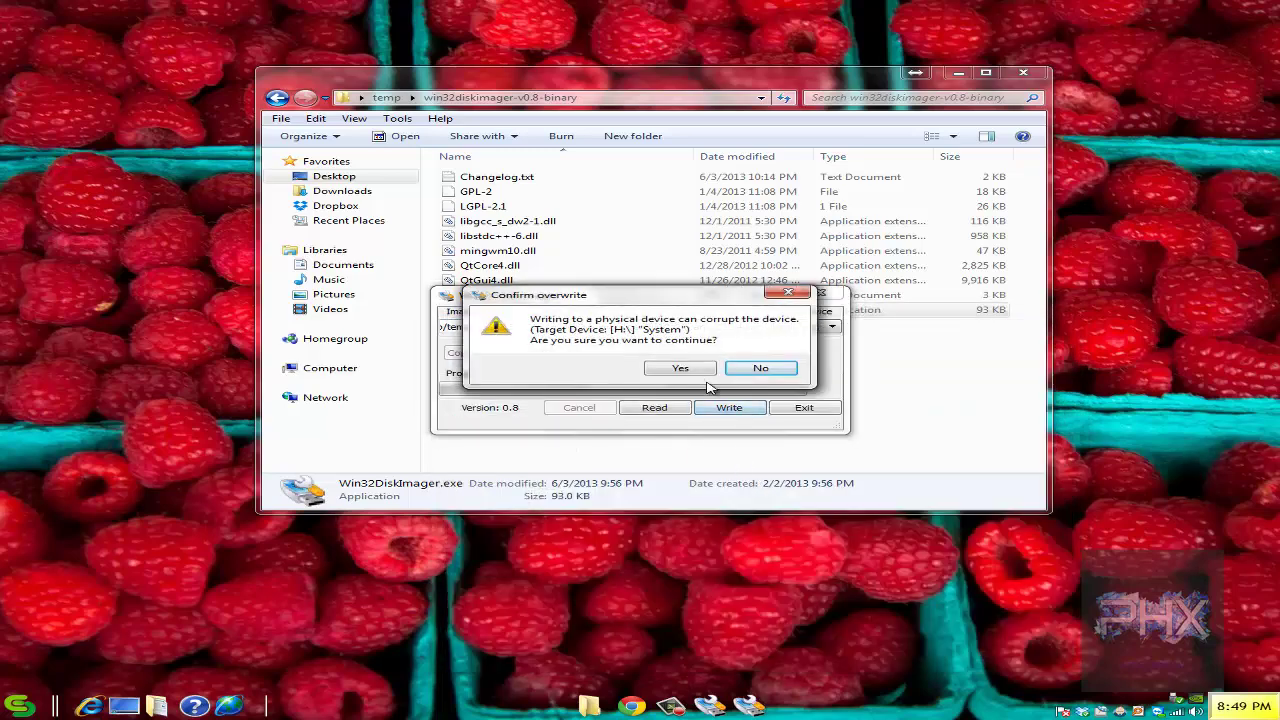
left_click(680, 368)
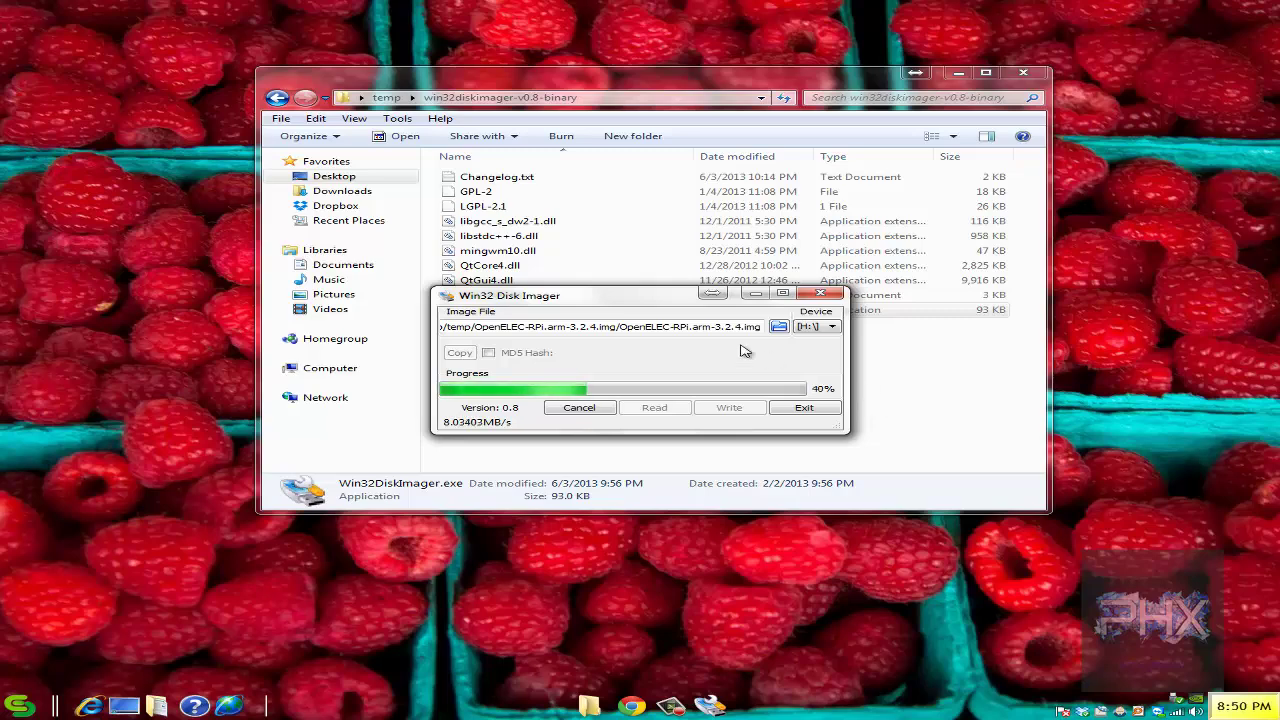
left_click_drag(642, 298, 432, 88)
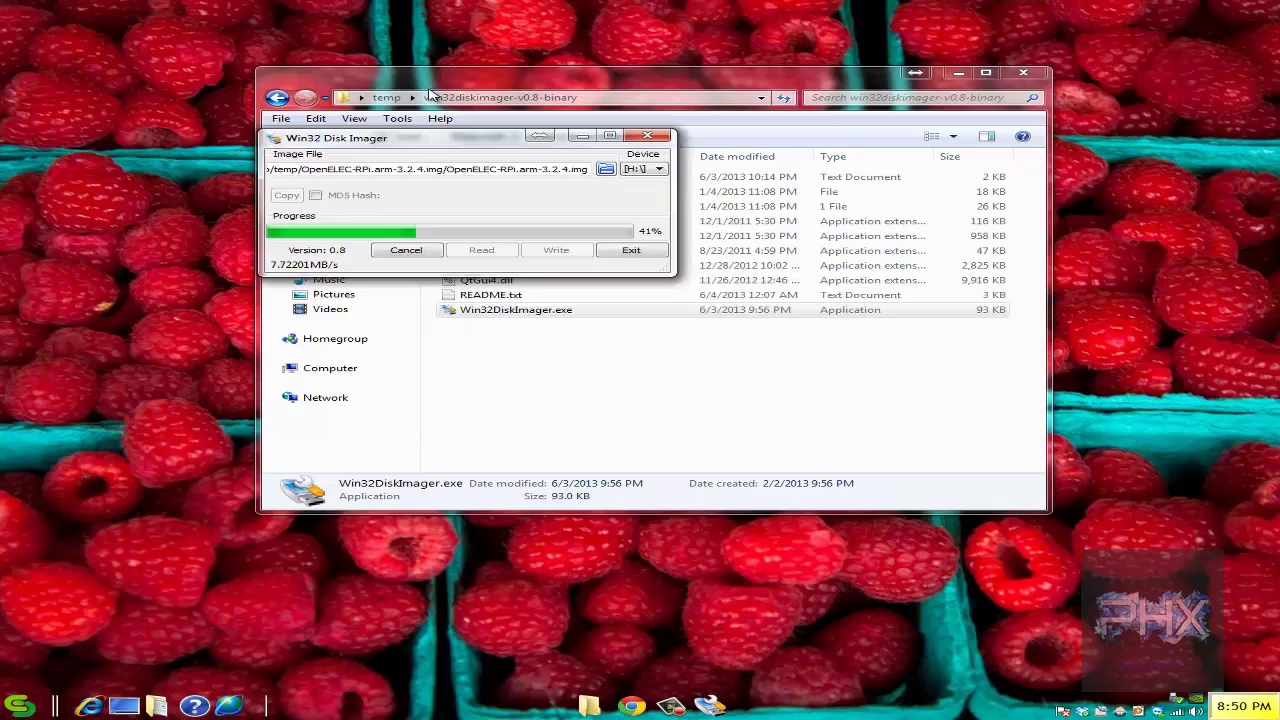
left_click(1023, 72)
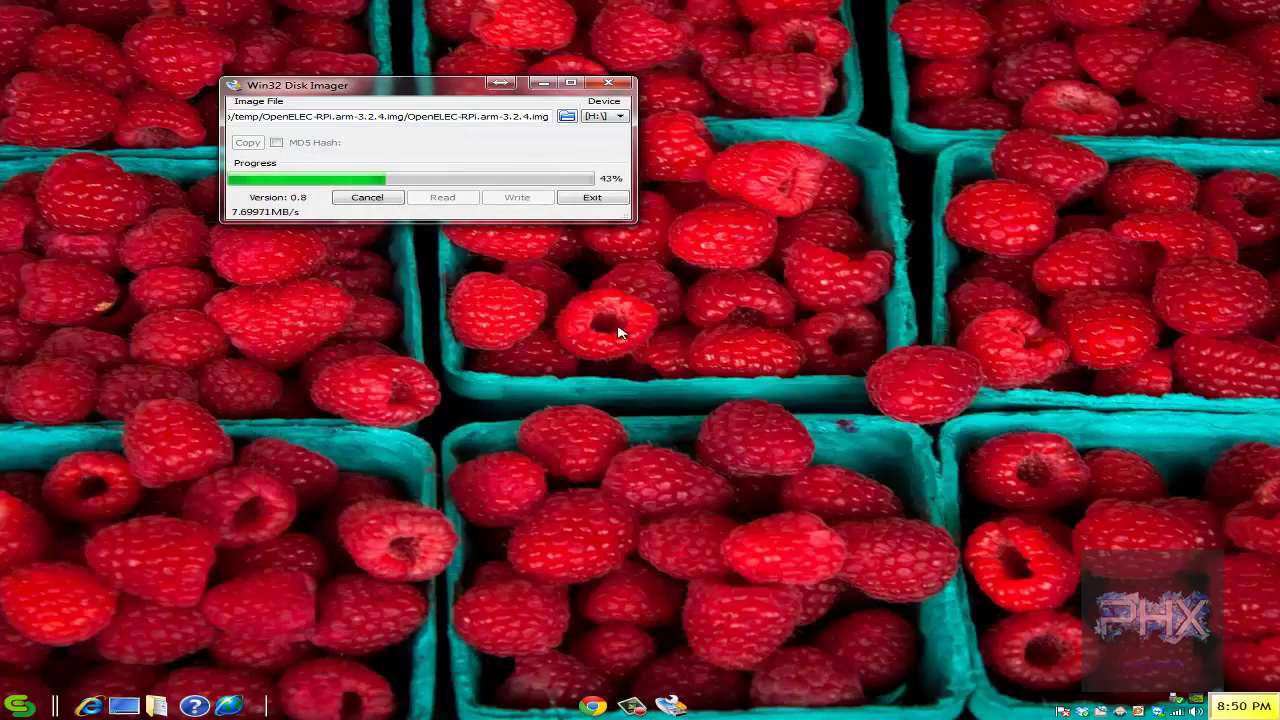